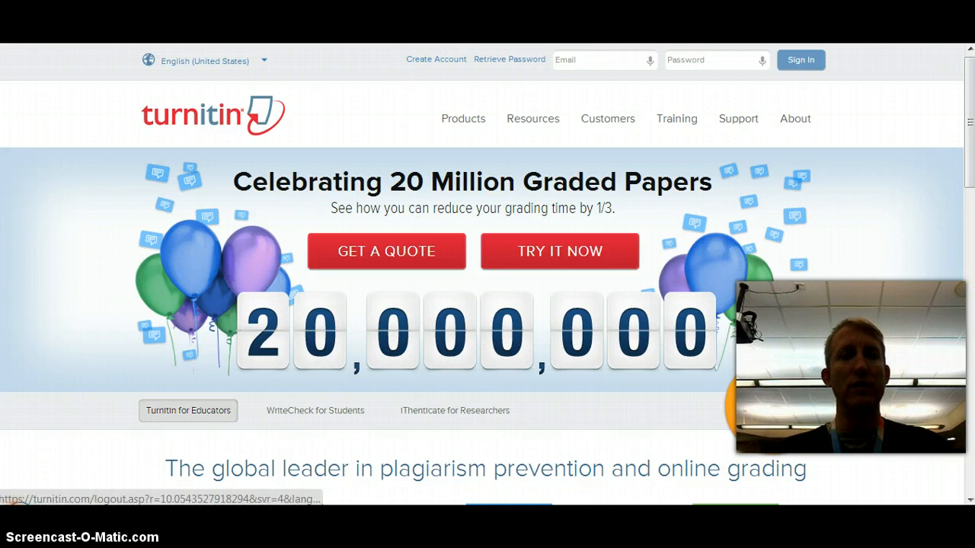
- Sign in to Turnitin with the saved account e-mail address and the account password
left_click(621, 59)
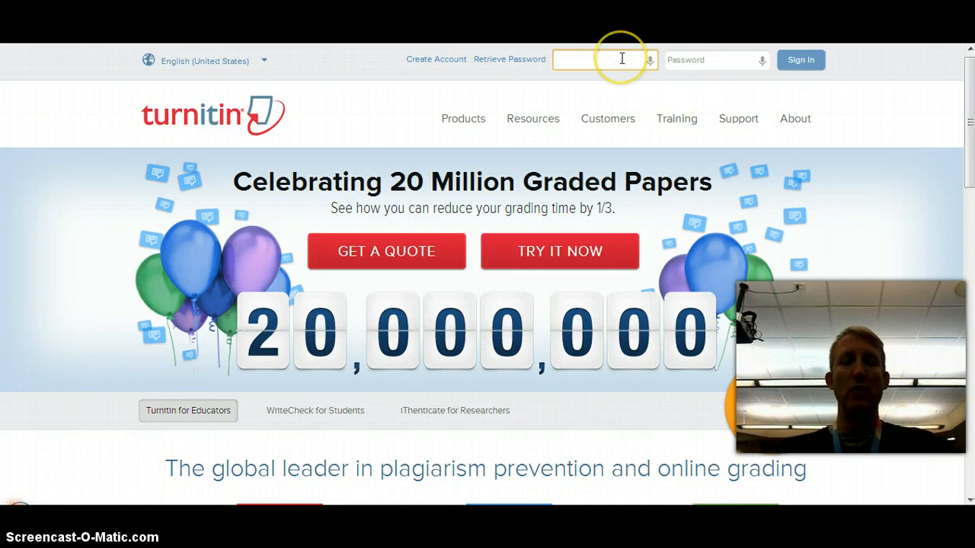
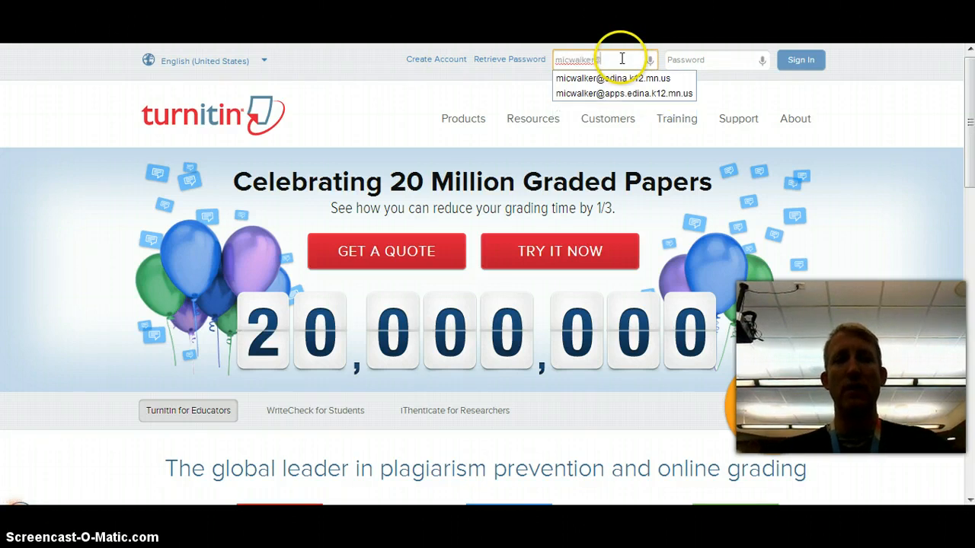
left_click(620, 77)
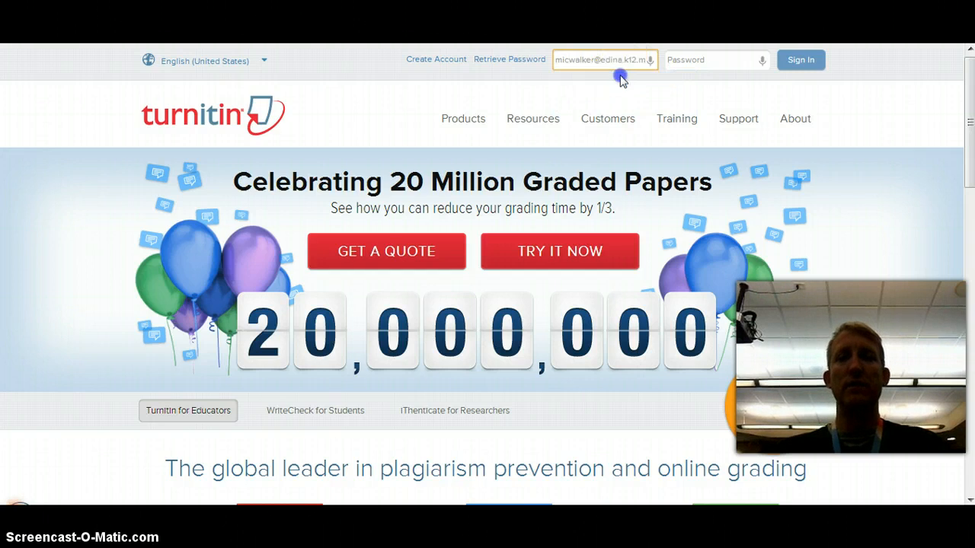
left_click(692, 58)
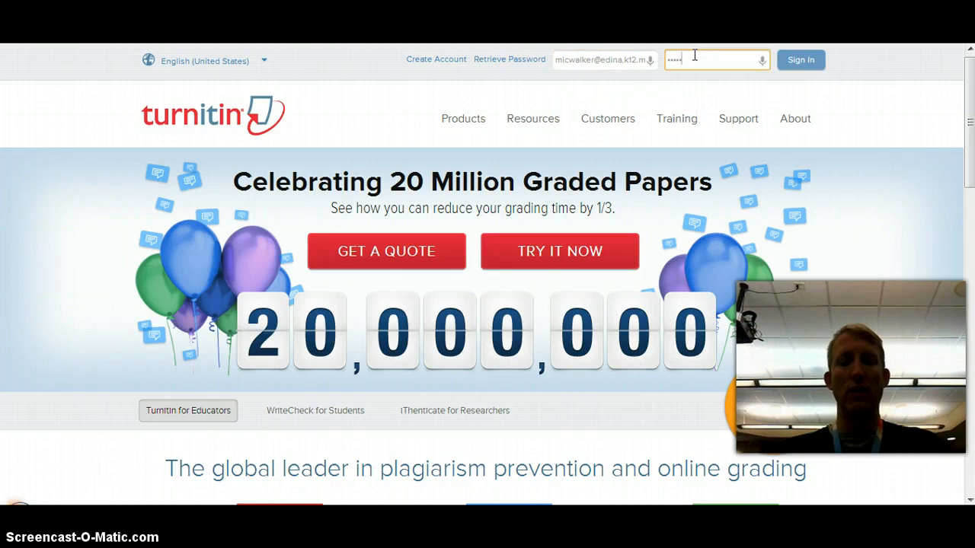
type("••••••••••")
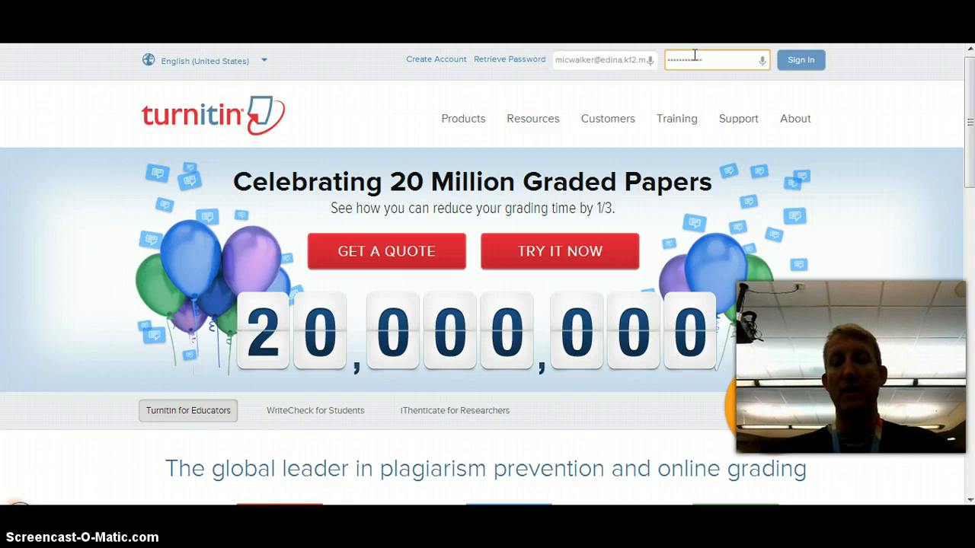
key("Return")
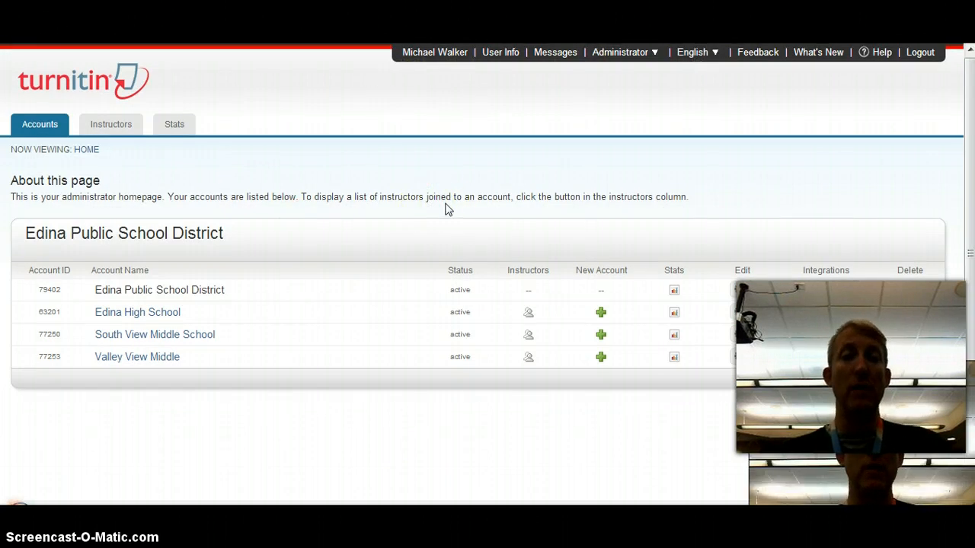
- Open the Edina High School account and switch from Administrator to the Instructor role
left_click(148, 316)
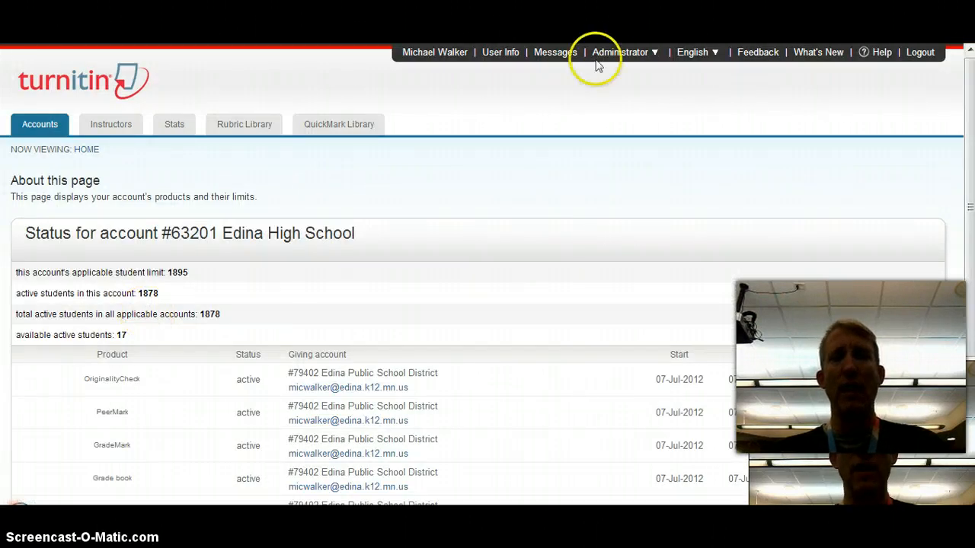
left_click(656, 51)
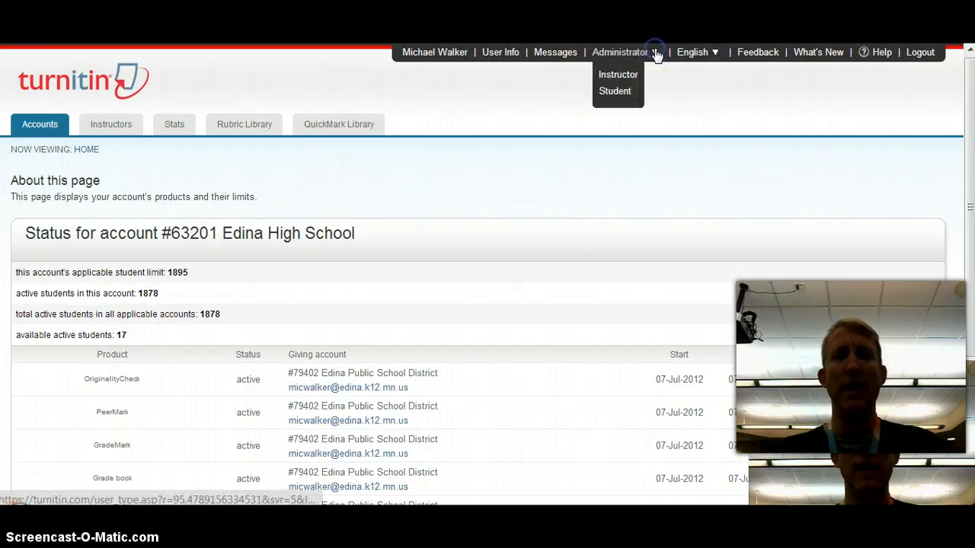
left_click(618, 74)
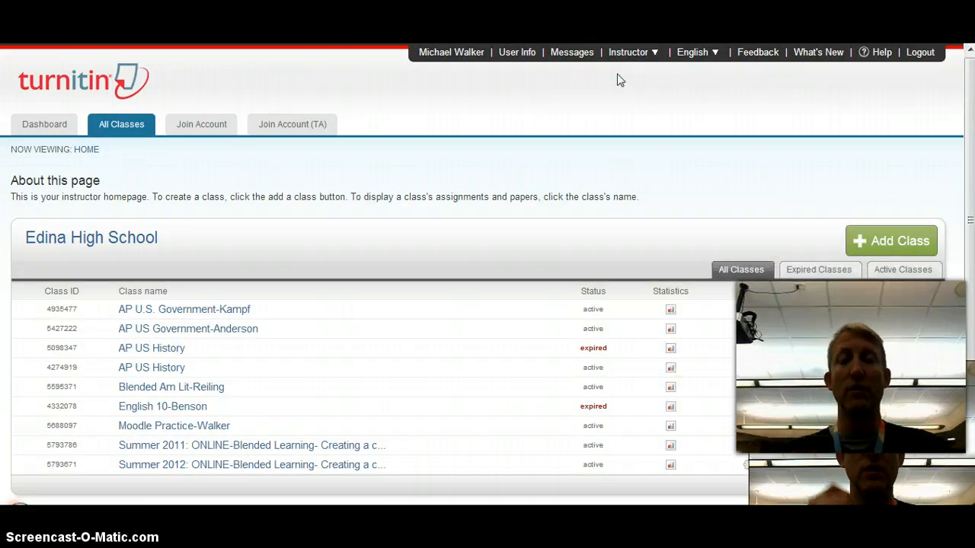
left_click_drag(967, 120, 969, 198)
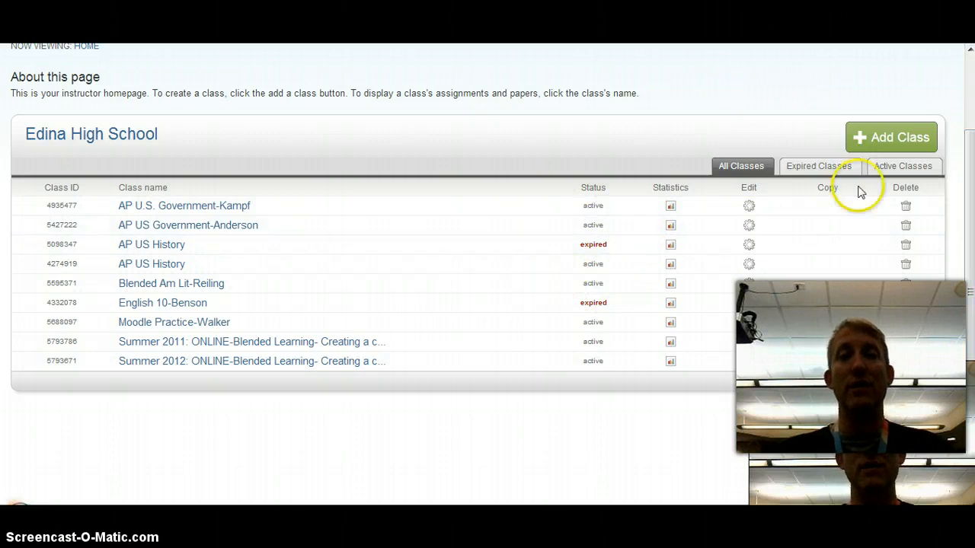
- Start a new class named 'Sample Class' and give it an enrollment password
left_click(876, 138)
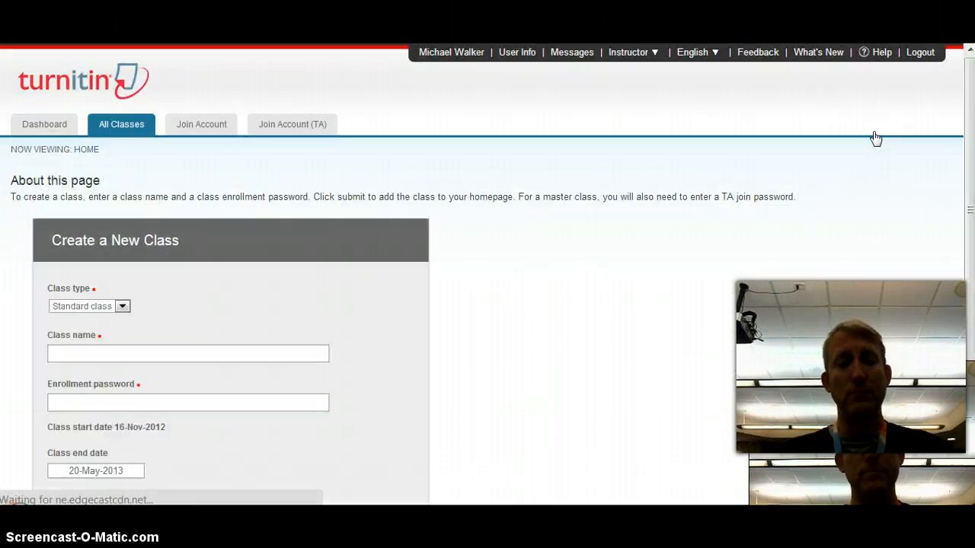
left_click(107, 356)
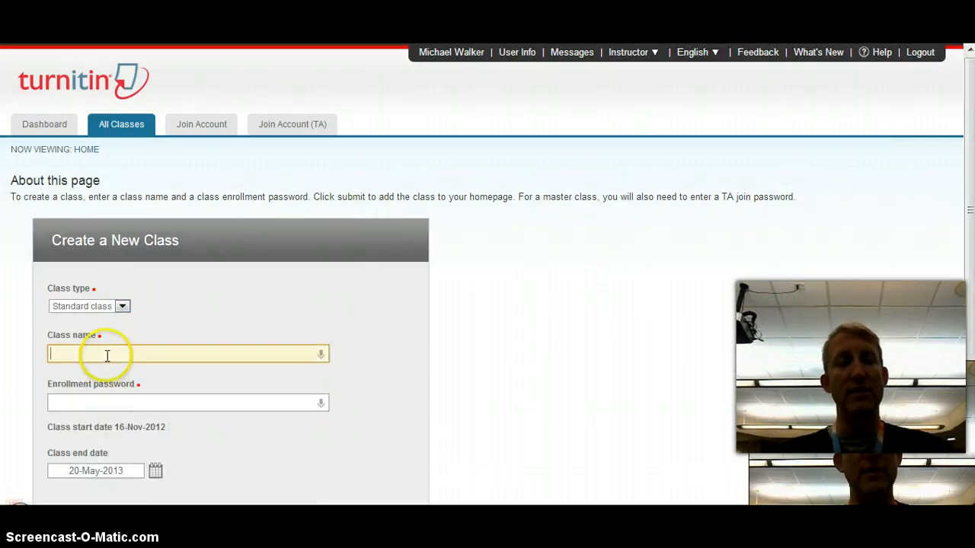
type("Sample Class")
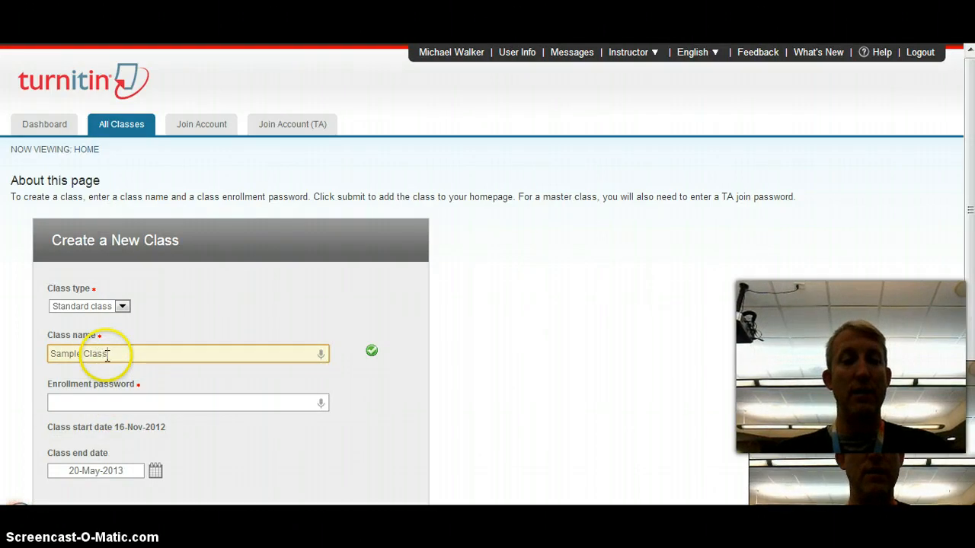
key("Tab")
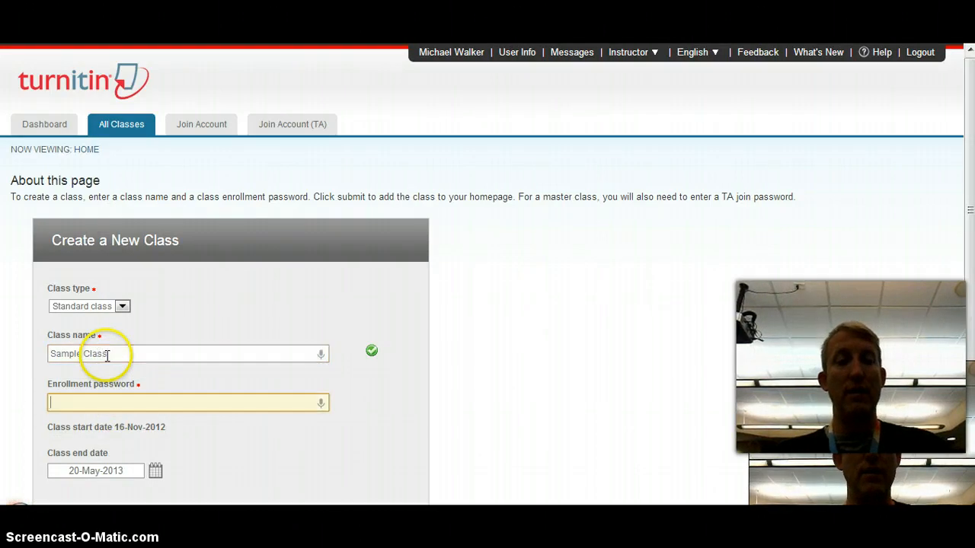
type("tesk")
key("BackSpace")
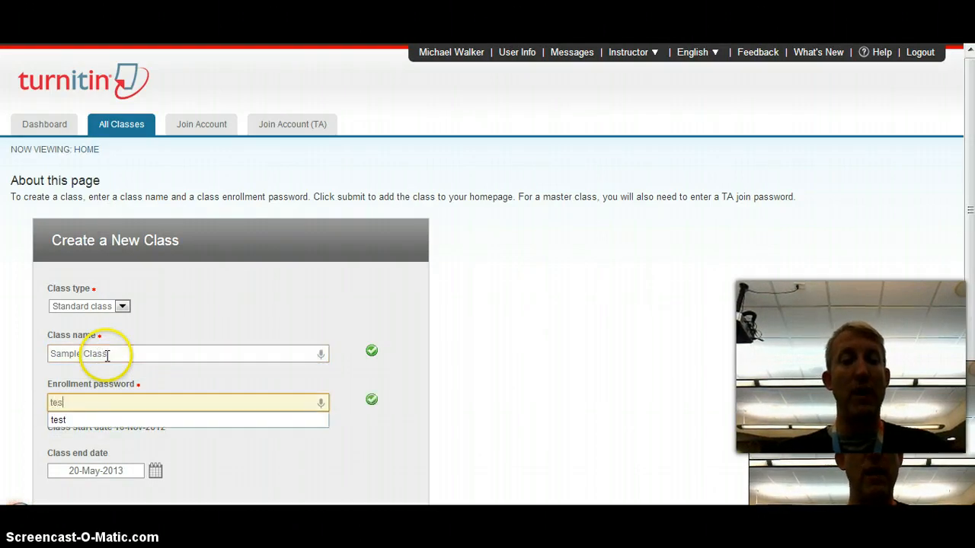
type("t")
left_click(265, 485)
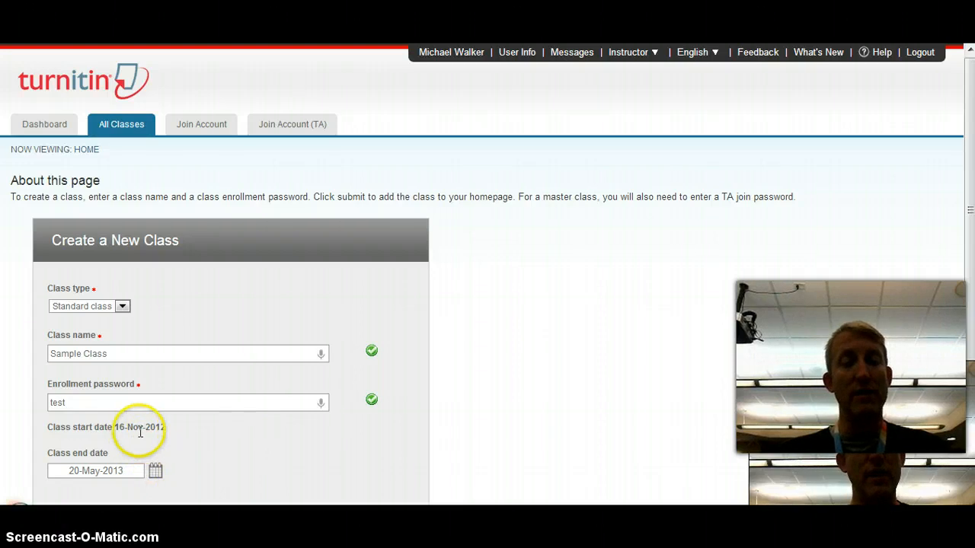
- Set the class end date to 07-Jun-2013 and submit the new class
scroll(970, 206, "down", 2)
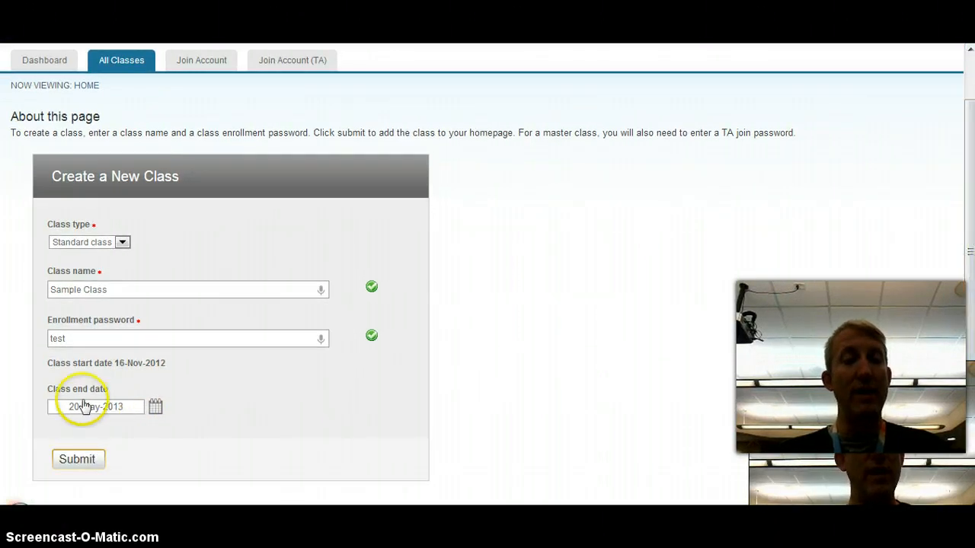
left_click(159, 410)
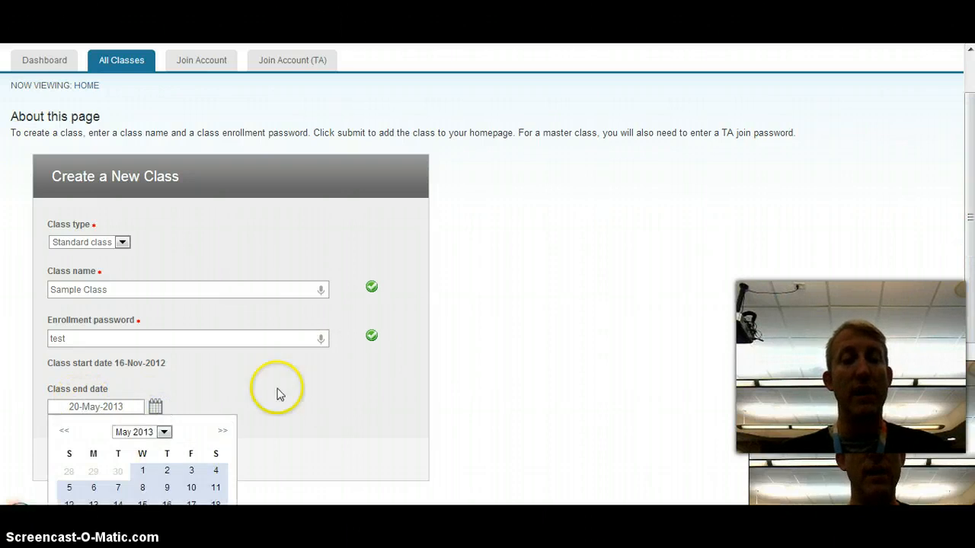
left_click(224, 434)
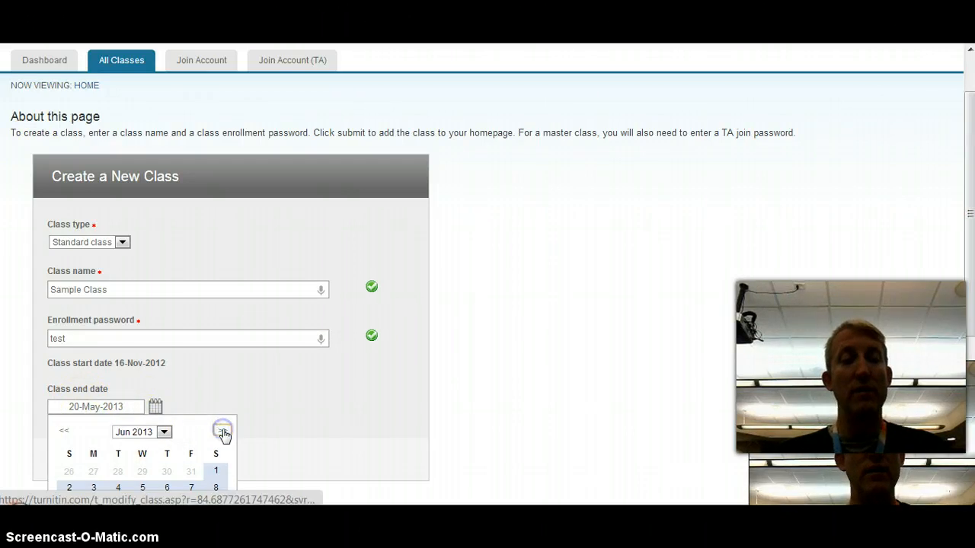
left_click(191, 487)
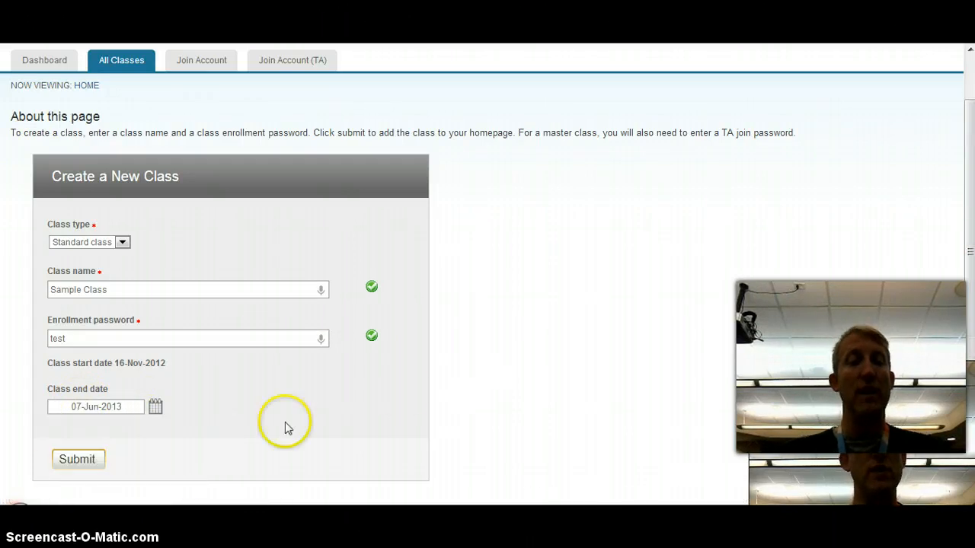
left_click(66, 462)
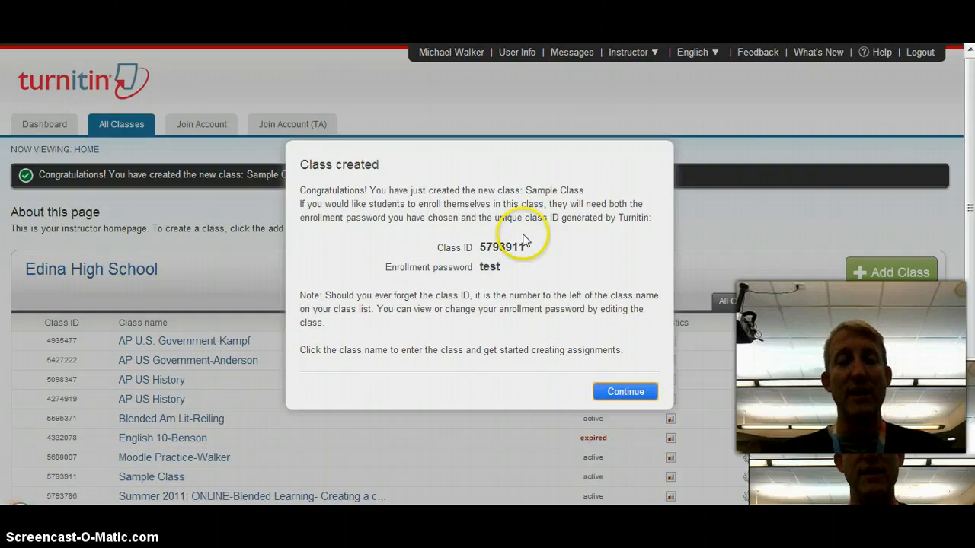
- Dismiss the class-created confirmation, go to the Sample Class homepage, and add an assignment
left_click(625, 391)
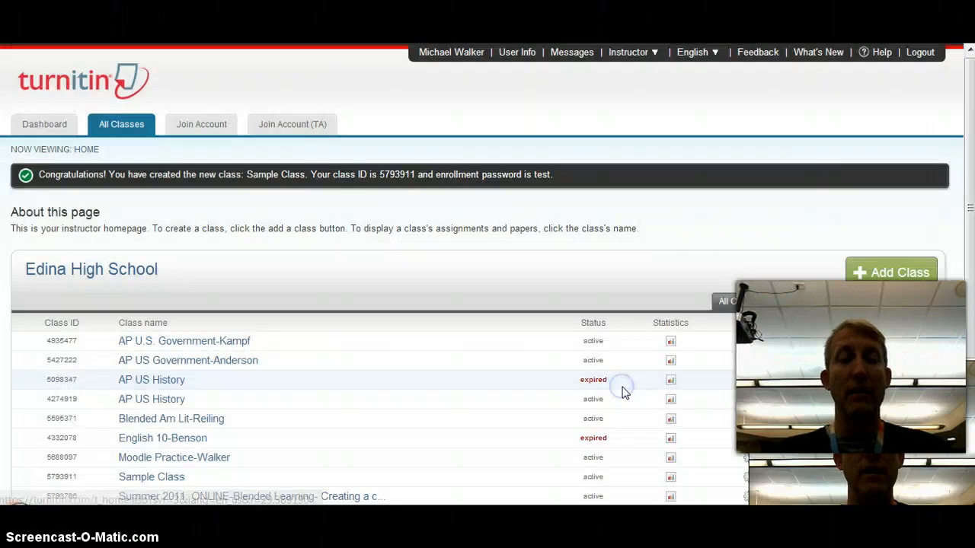
left_click_drag(971, 122, 972, 223)
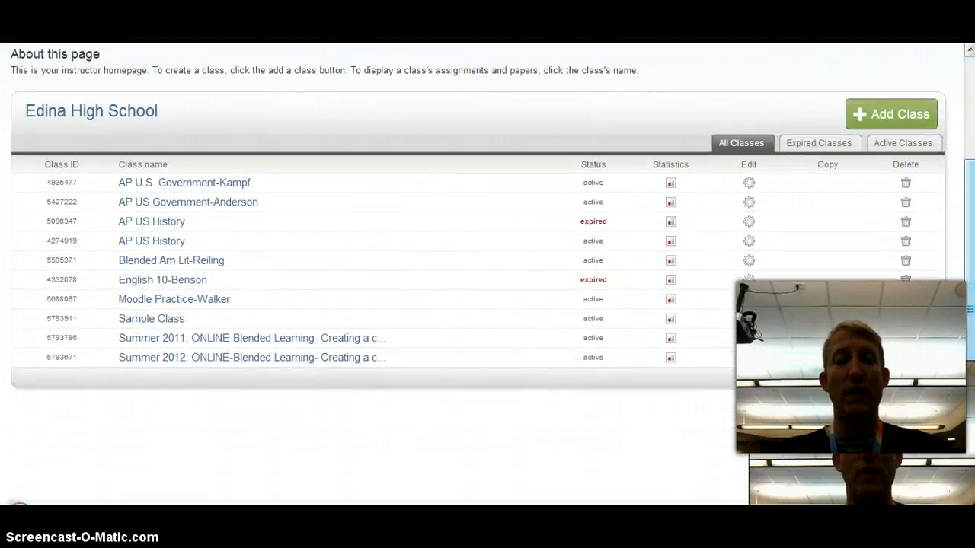
left_click(156, 321)
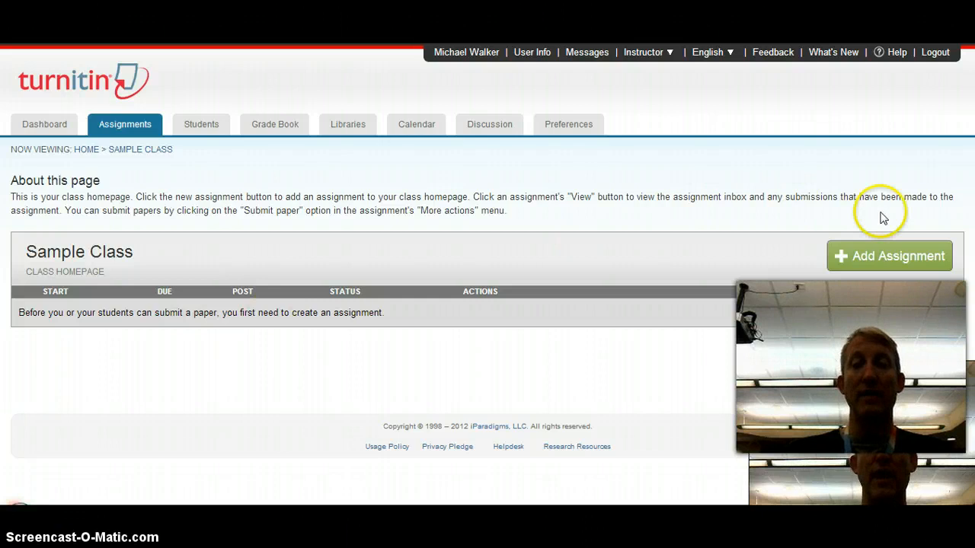
left_click(879, 256)
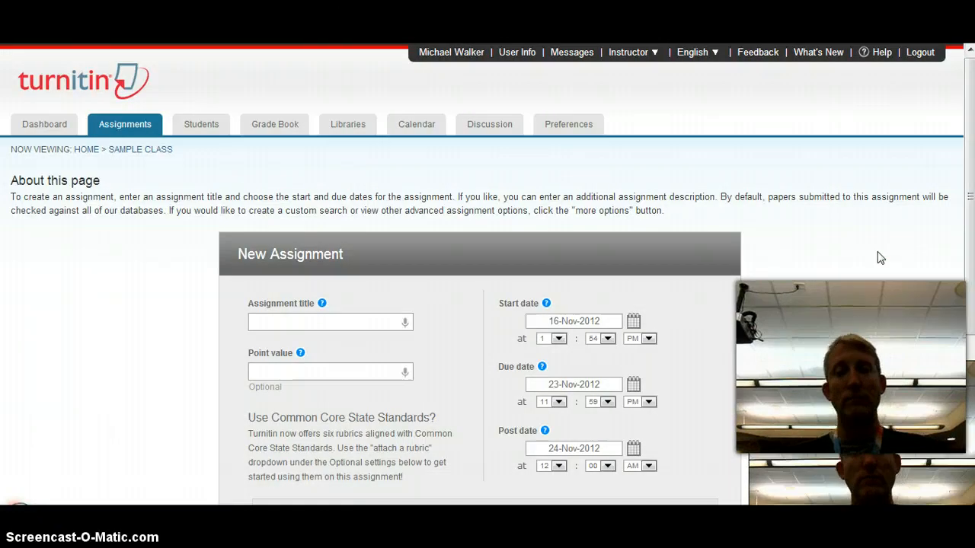
- Title the assignment 'Sample Assignment for Turnitin', worth 10 points, due 19-Nov-2012
left_click(344, 320)
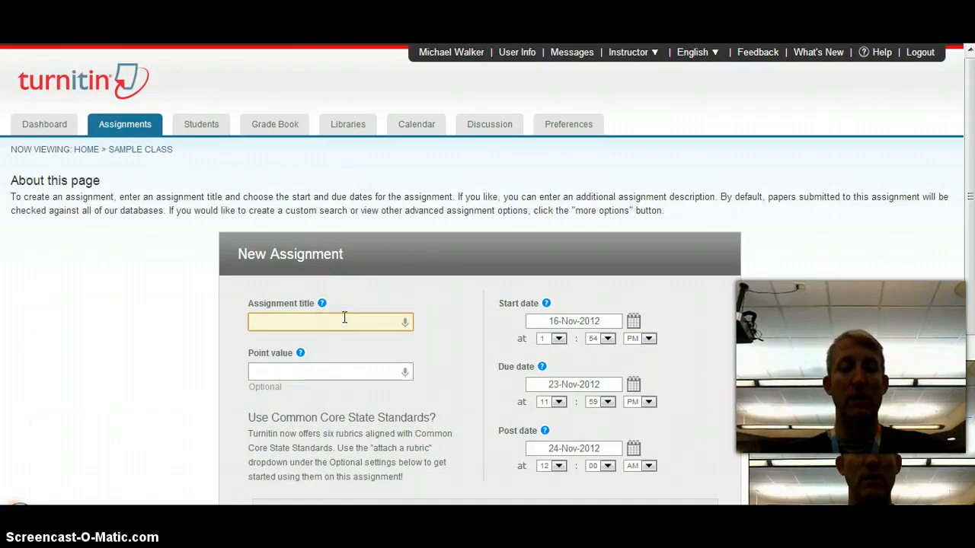
type("Sample Ass")
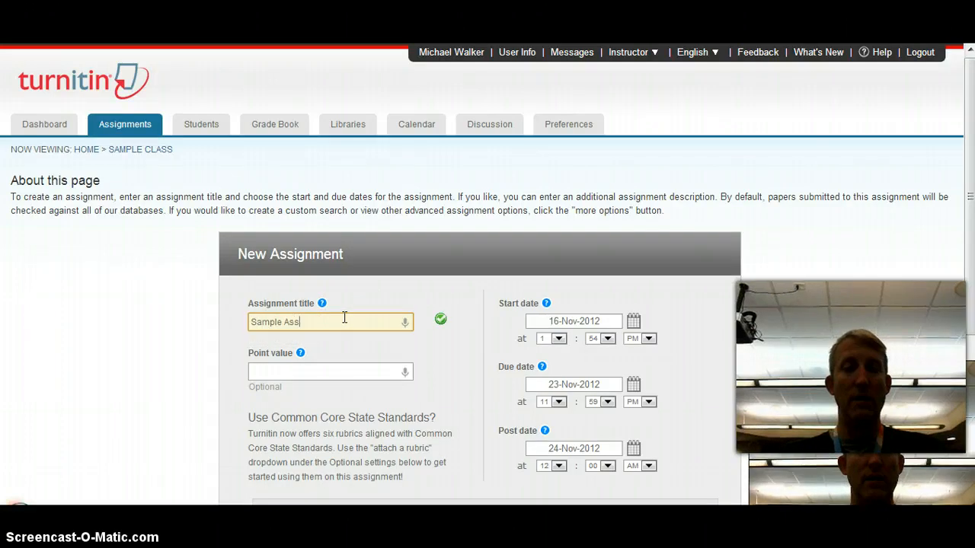
type("ignment for")
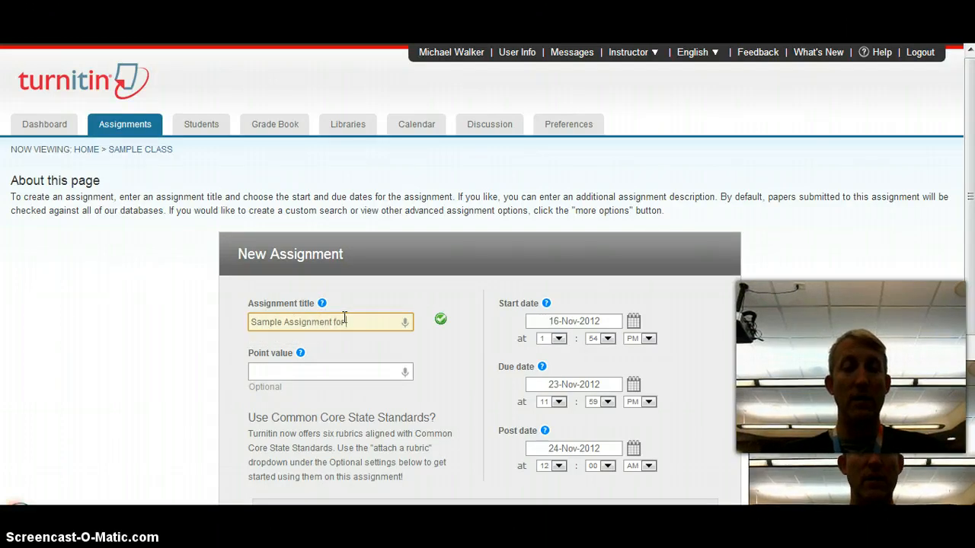
type(" Turnitin")
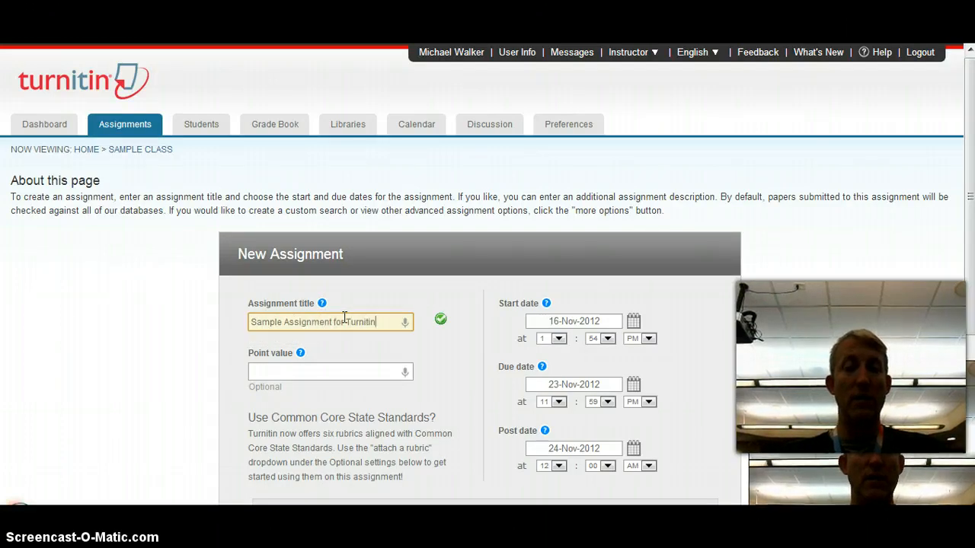
left_click(315, 372)
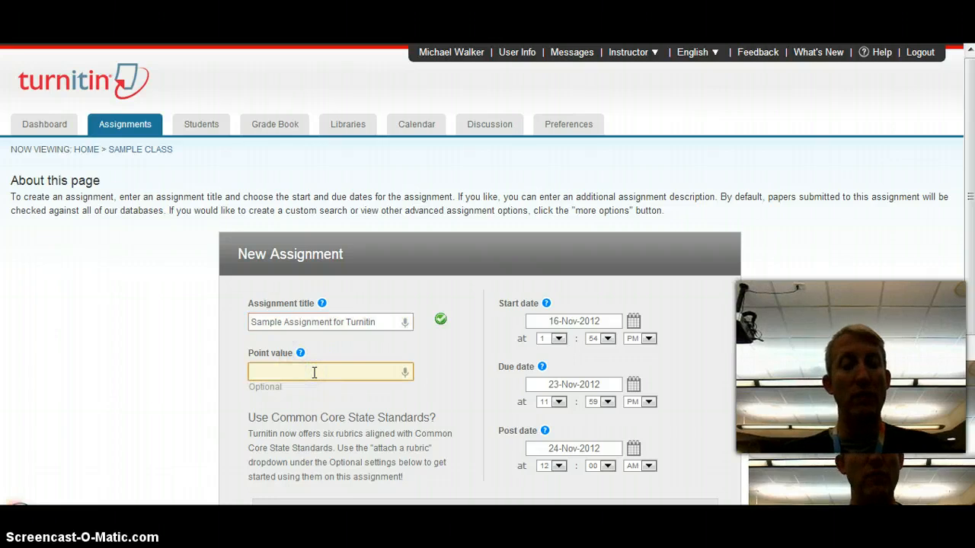
type("10")
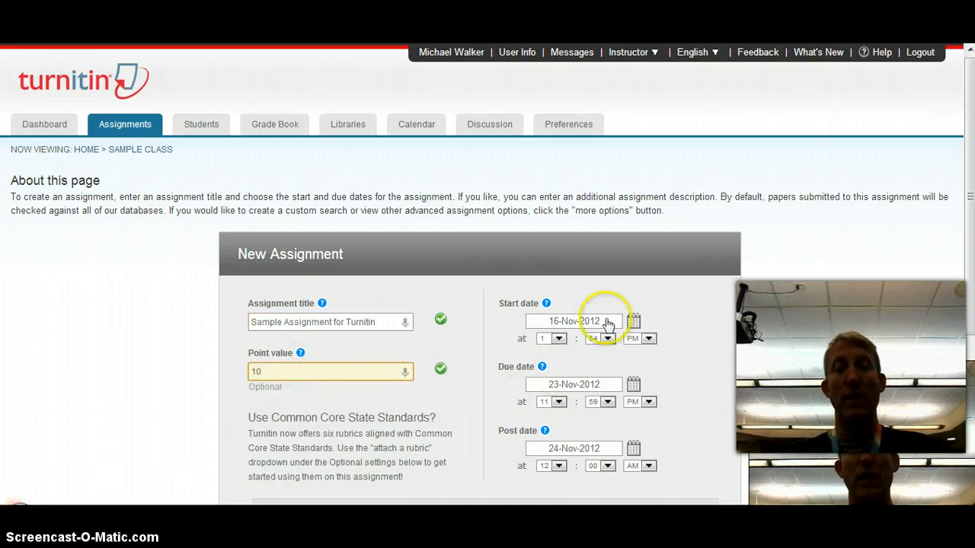
left_click(635, 386)
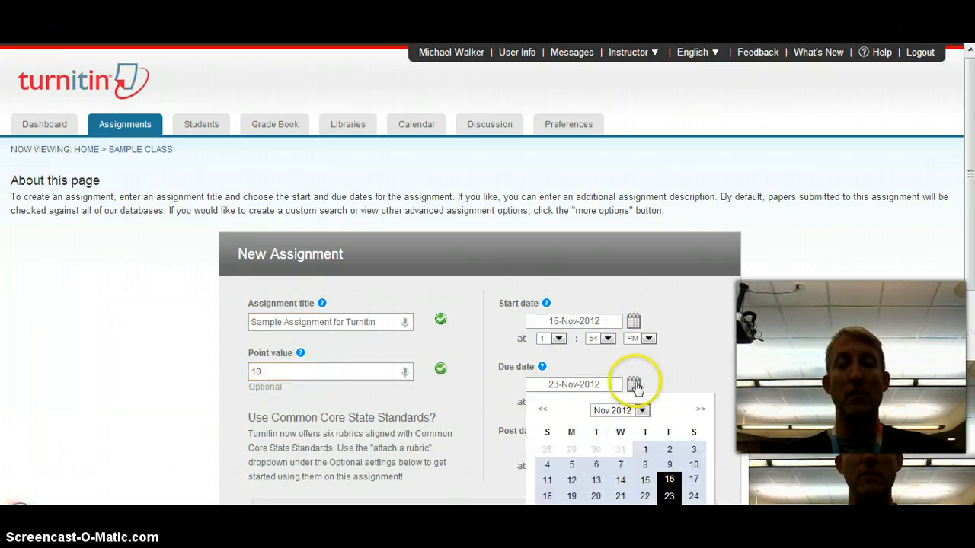
left_click(571, 496)
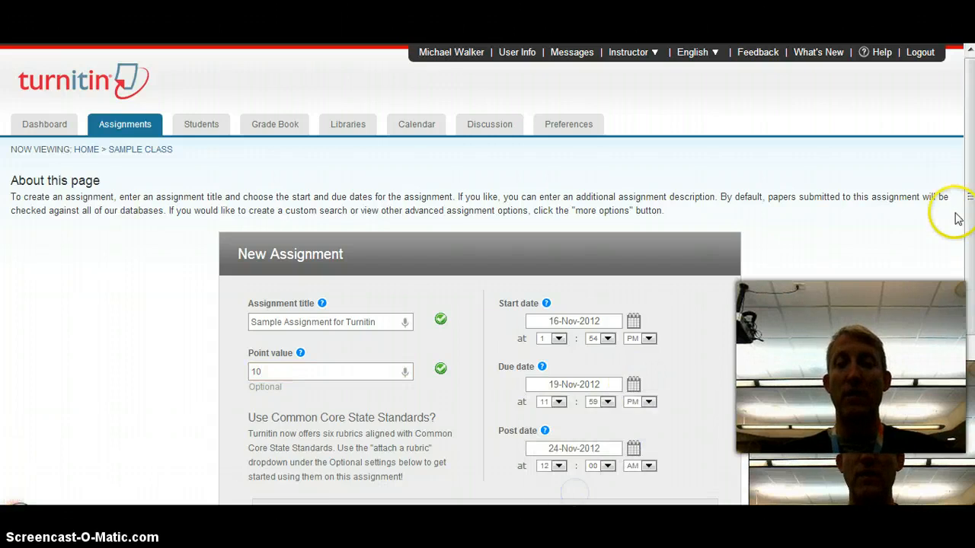
- View the post date explanation further down the form, then close it
left_click_drag(971, 207, 953, 279)
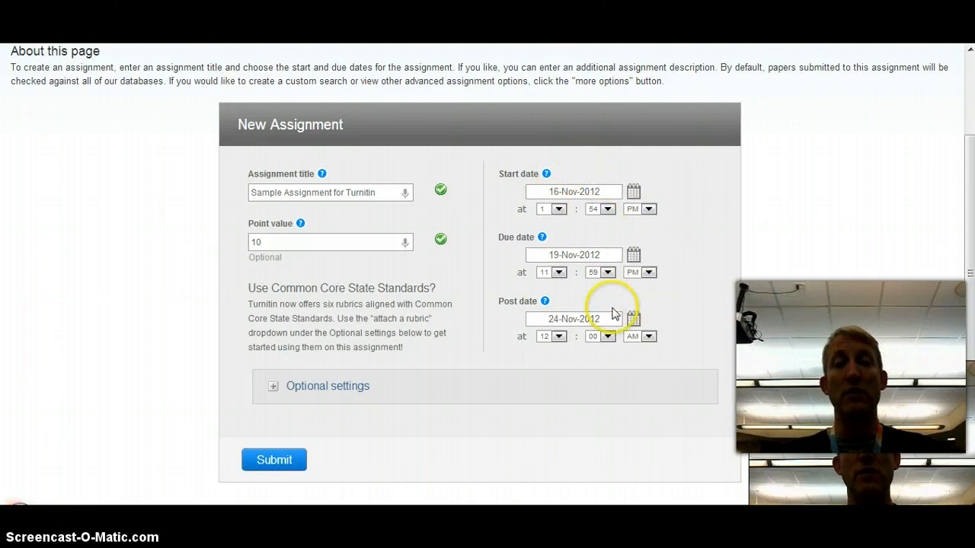
mouse_move(544, 301)
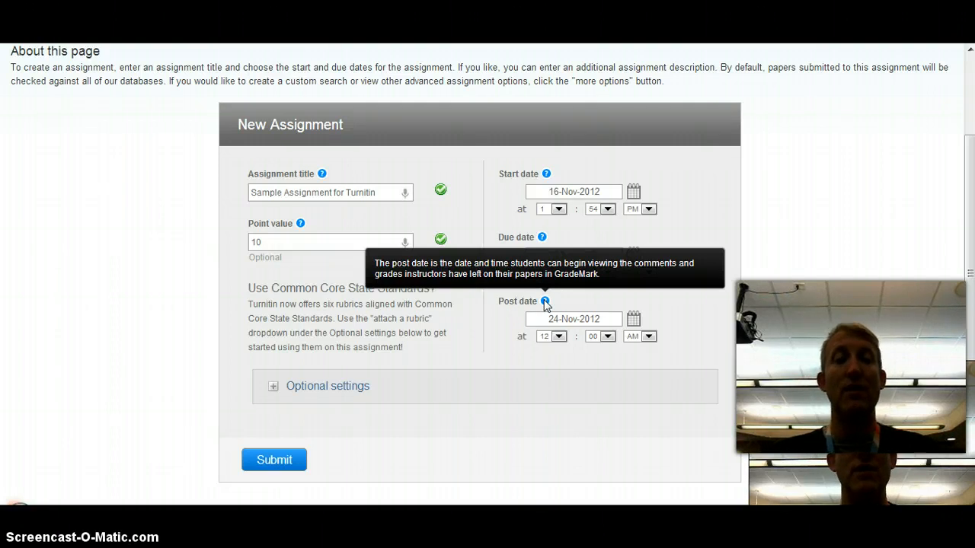
left_click(545, 302)
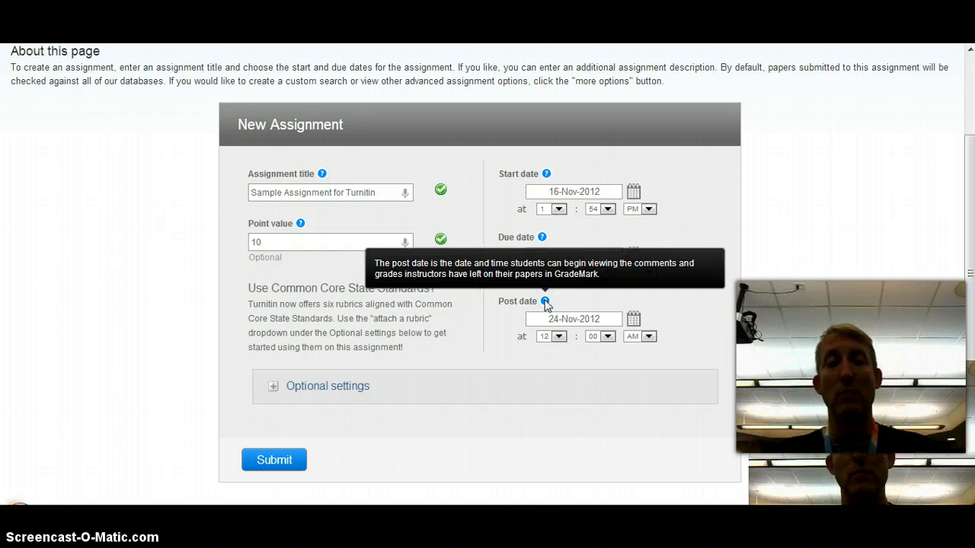
left_click(563, 304)
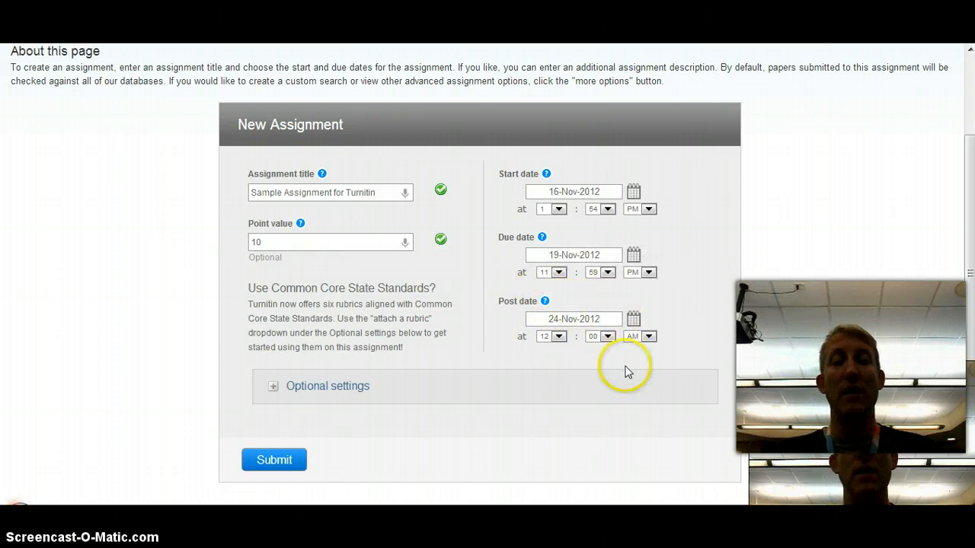
- In the optional settings, let students see Originality Reports, then submit the assignment
left_click(273, 387)
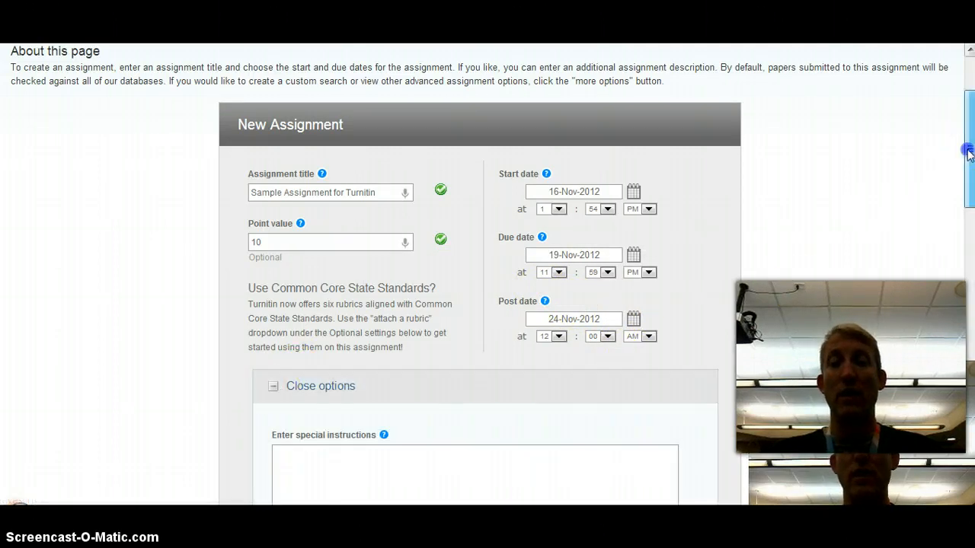
left_click_drag(968, 150, 971, 265)
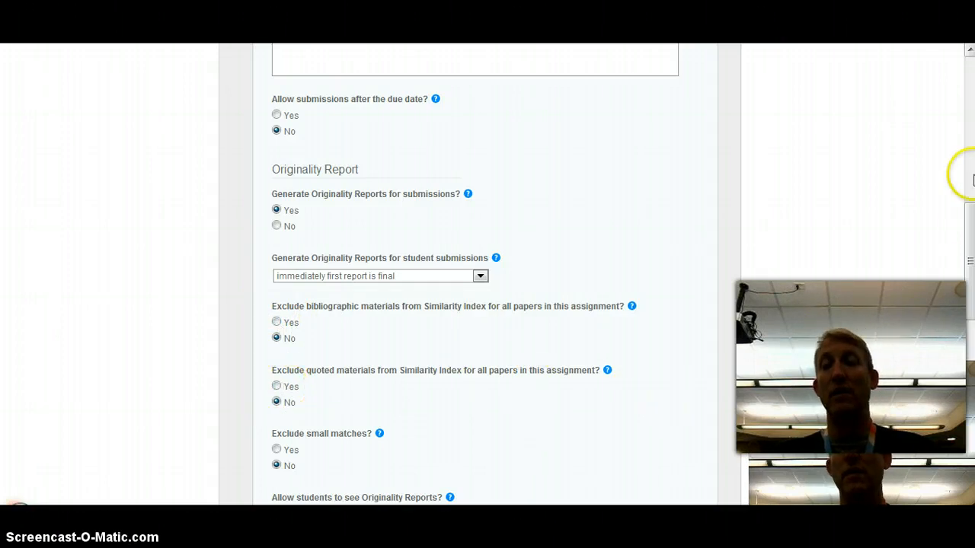
left_click_drag(971, 218, 971, 271)
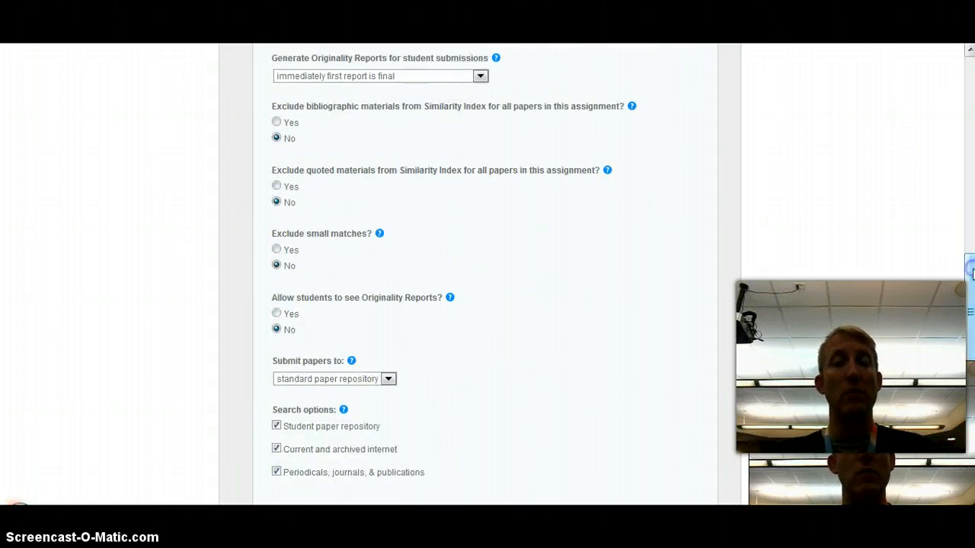
left_click(277, 315)
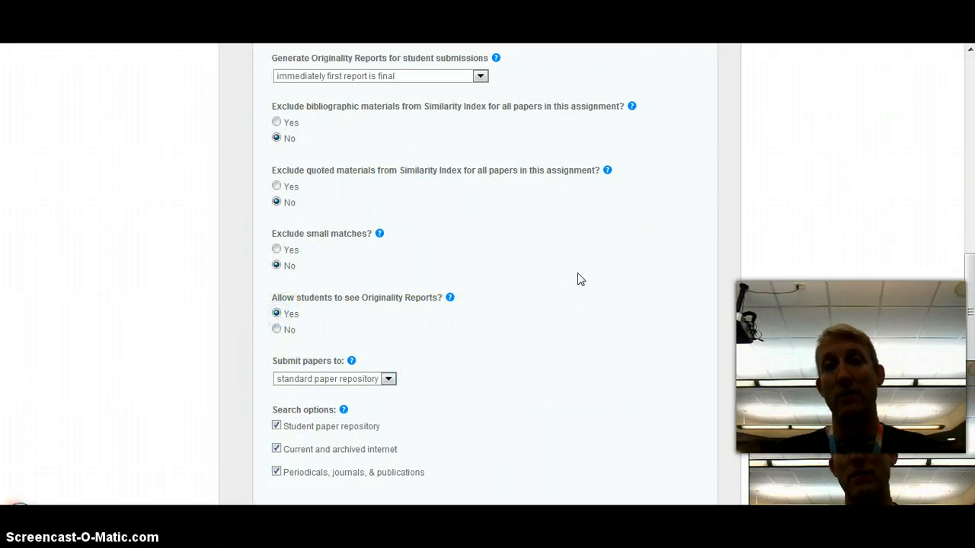
left_click_drag(969, 274, 970, 352)
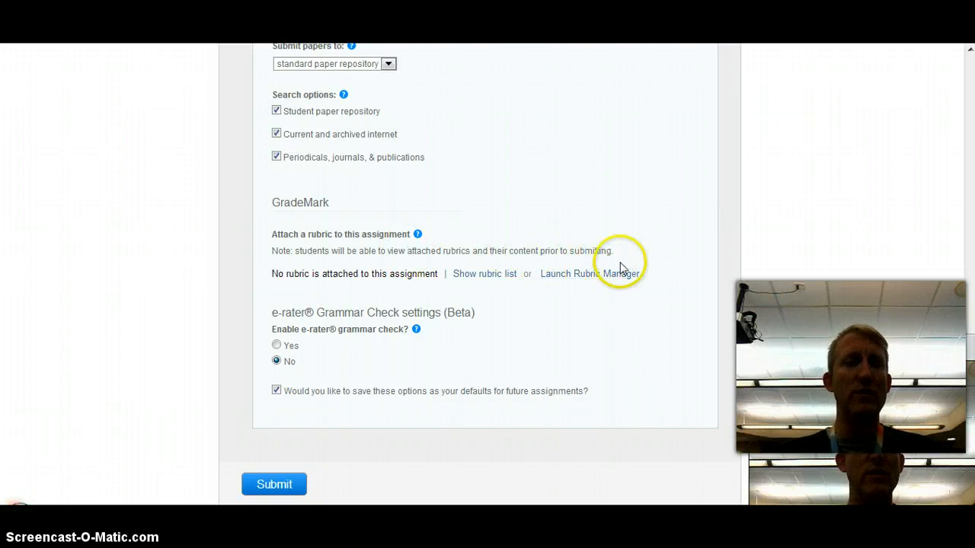
left_click(276, 485)
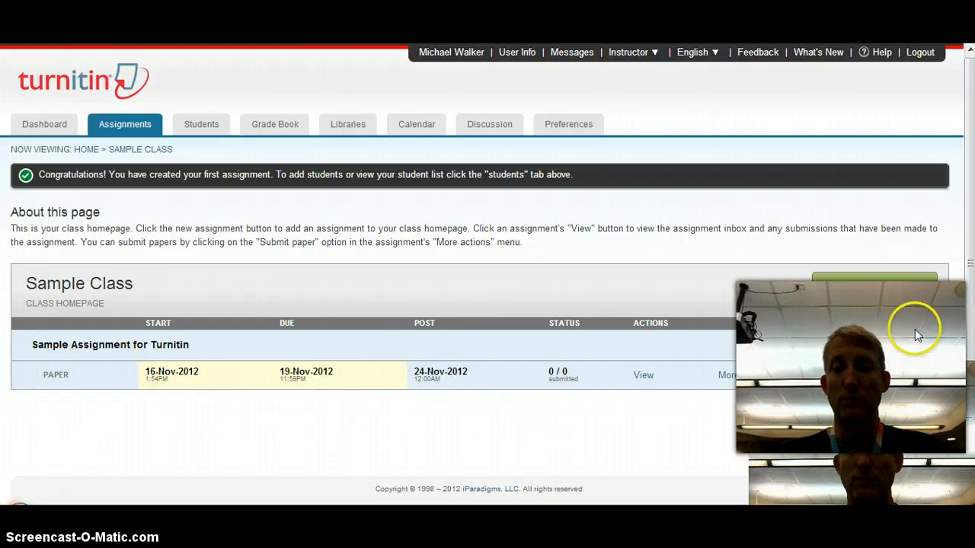
- Check the new assignment's More actions menu, then view Sample Class's empty Students page
scroll(951, 261, "down", 1)
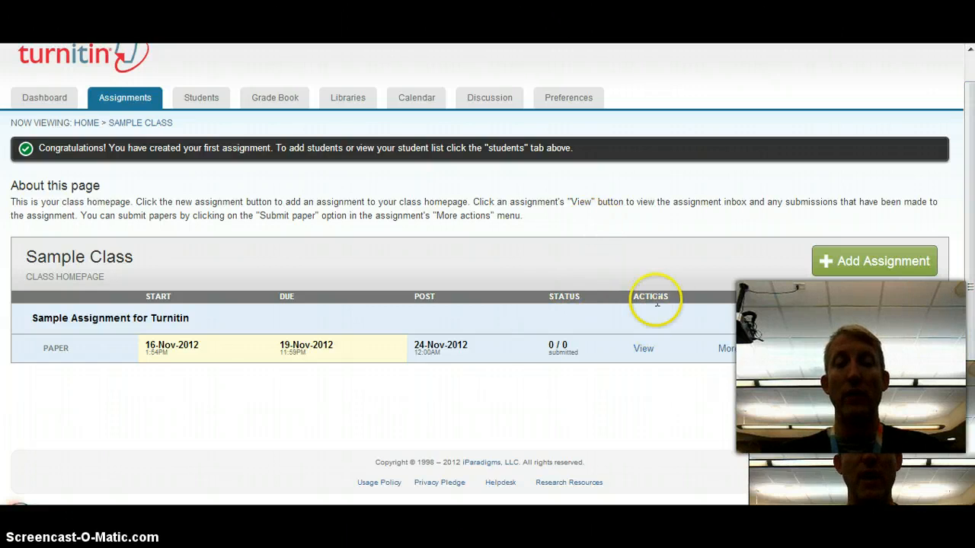
left_click(780, 353)
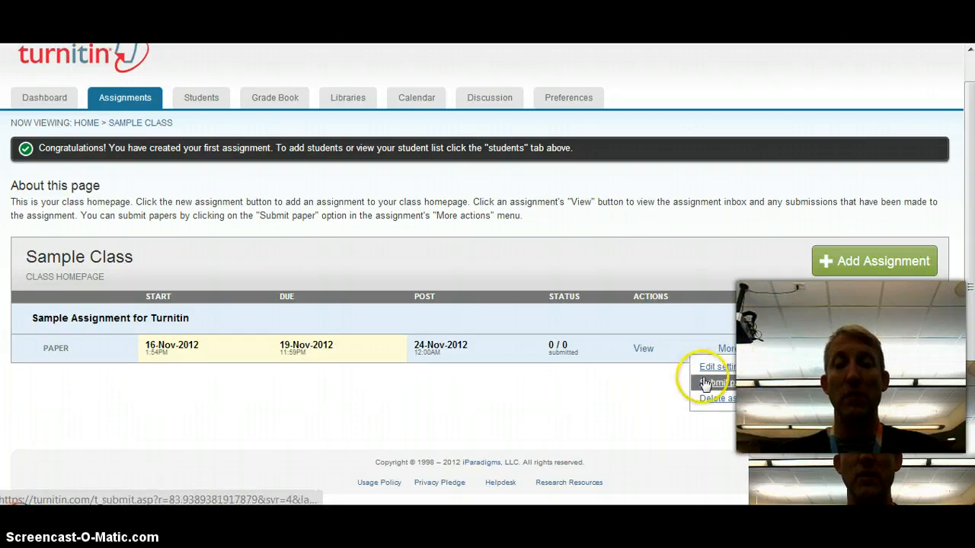
left_click(636, 394)
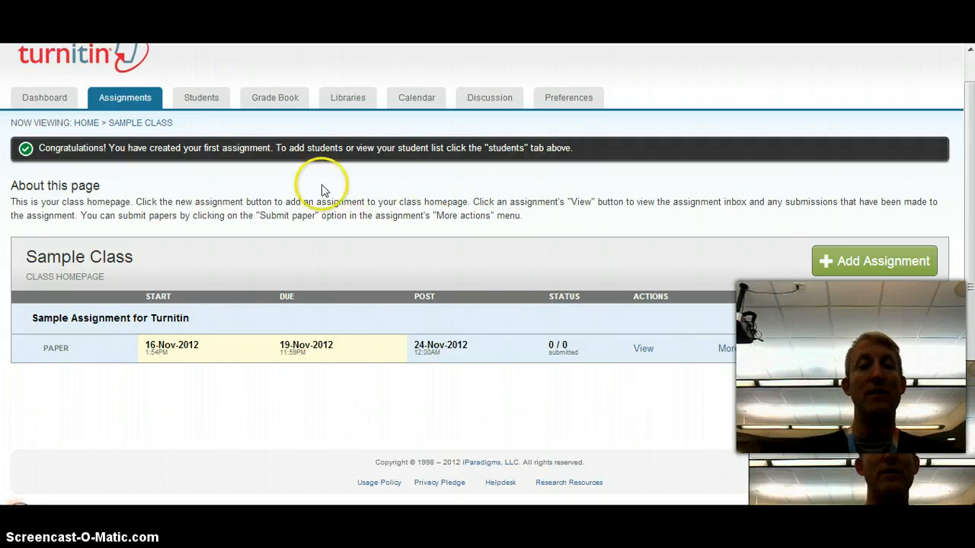
left_click(200, 95)
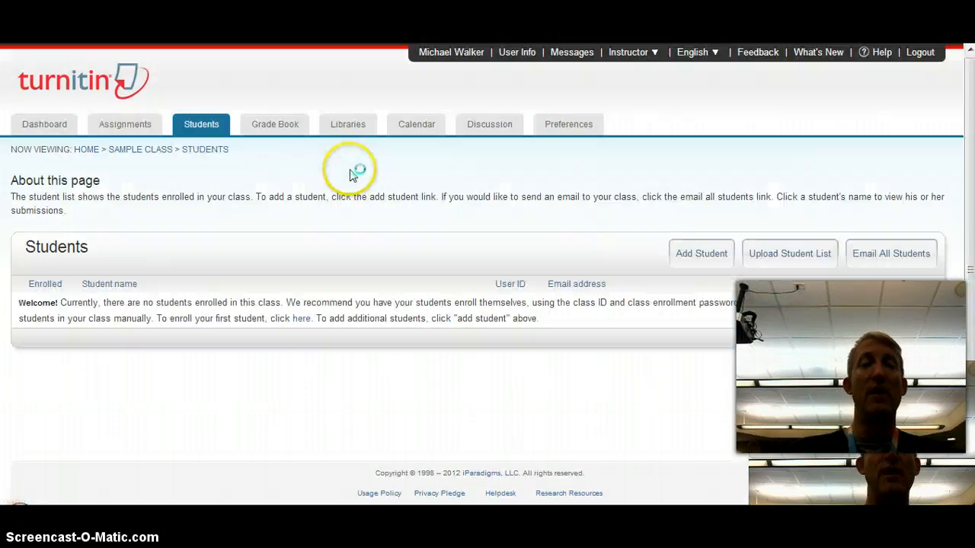